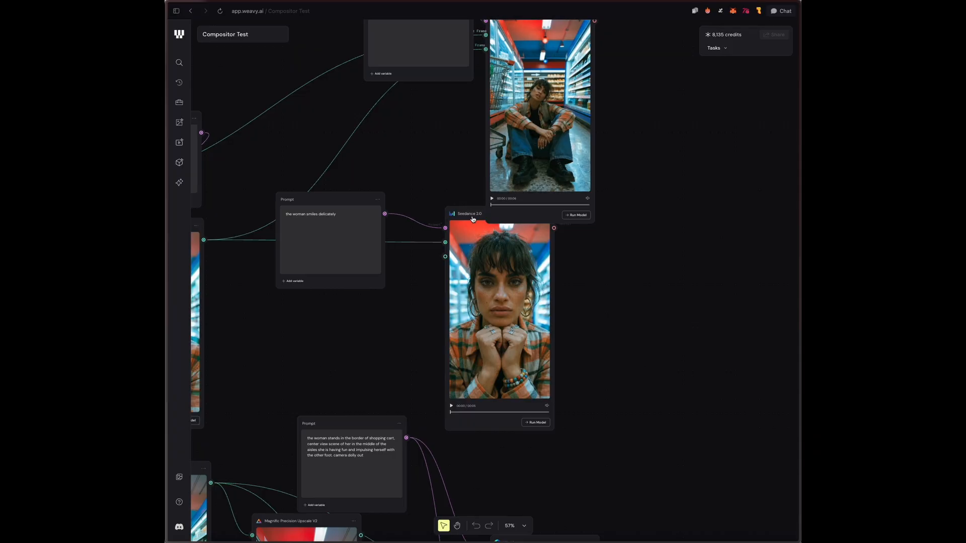
- Play back the two Seedance 2.0 videos of the woman, the camera dolly-in and the delicate smile
scroll(516, 260, "right", 2)
scroll(516, 260, "up", 1)
left_click(414, 249)
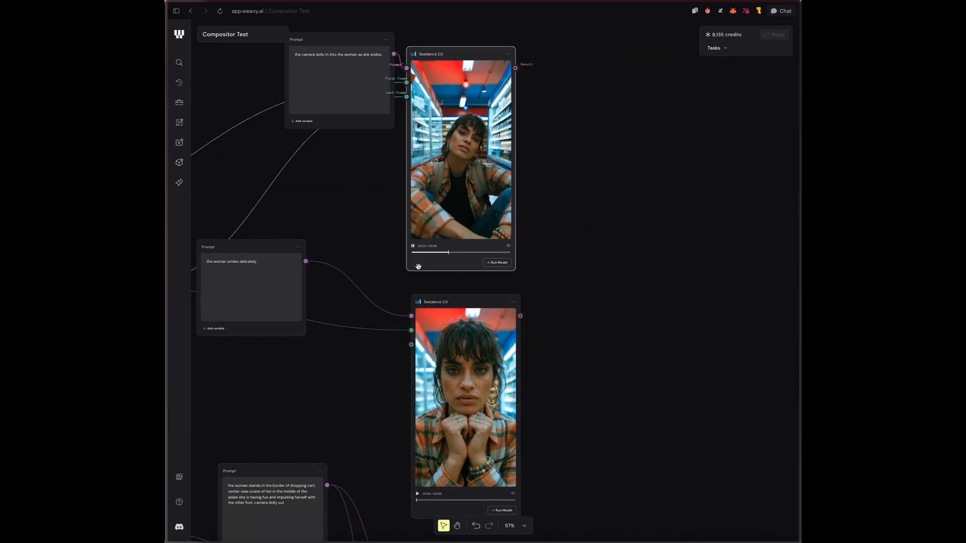
left_click(413, 246)
scroll(503, 327, "down", 5)
scroll(441, 257, "up", 1)
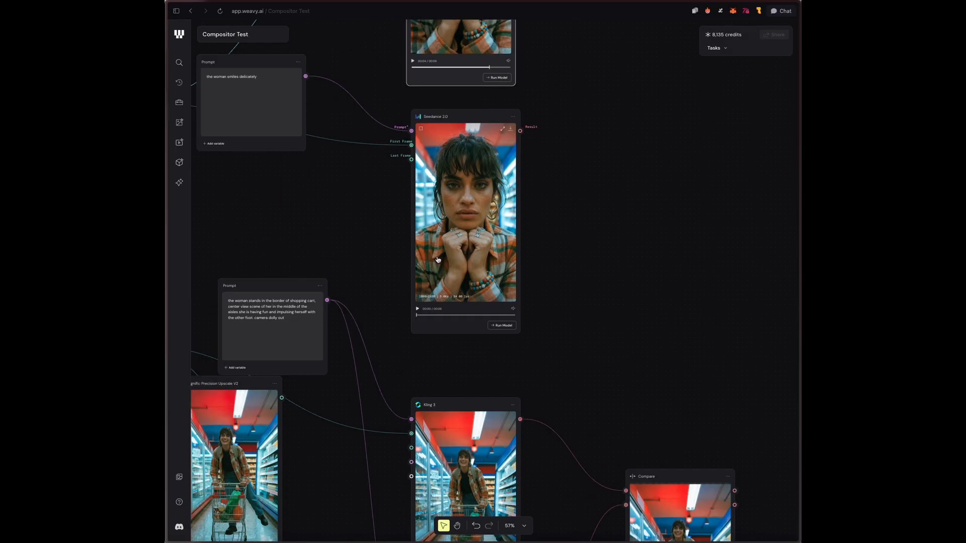
left_click(417, 310)
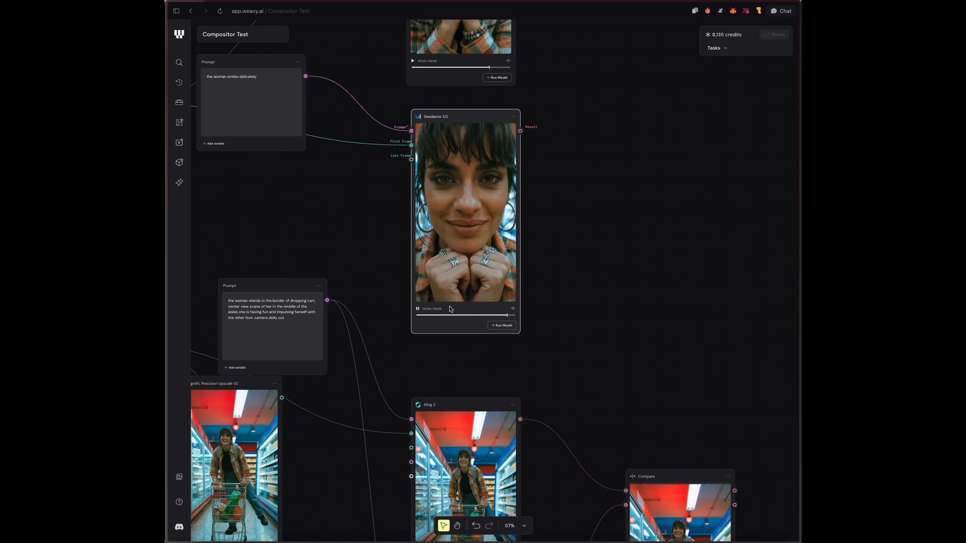
left_click(417, 310)
- Play back the Seedance 2.0 video of the woman riding the shopping cart
left_click_drag(659, 361, 564, 97)
scroll(347, 383, "down", 5)
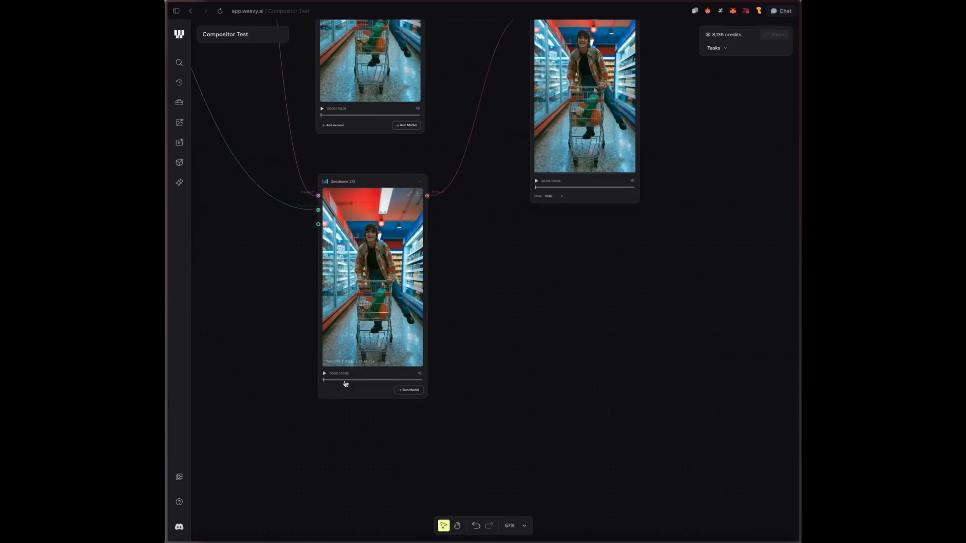
scroll(353, 383, "up", 3)
left_click(310, 371)
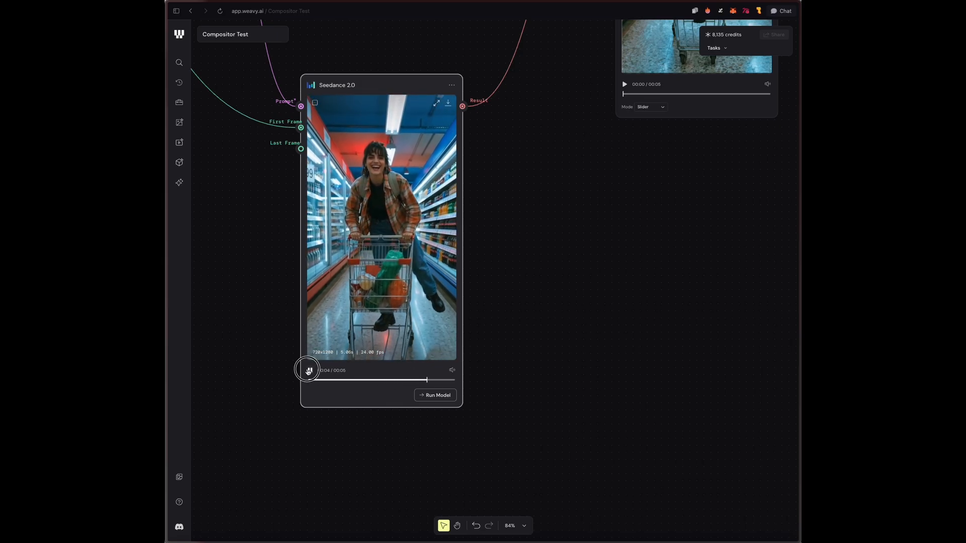
scroll(468, 340, "down", 10)
scroll(468, 340, "up", 5)
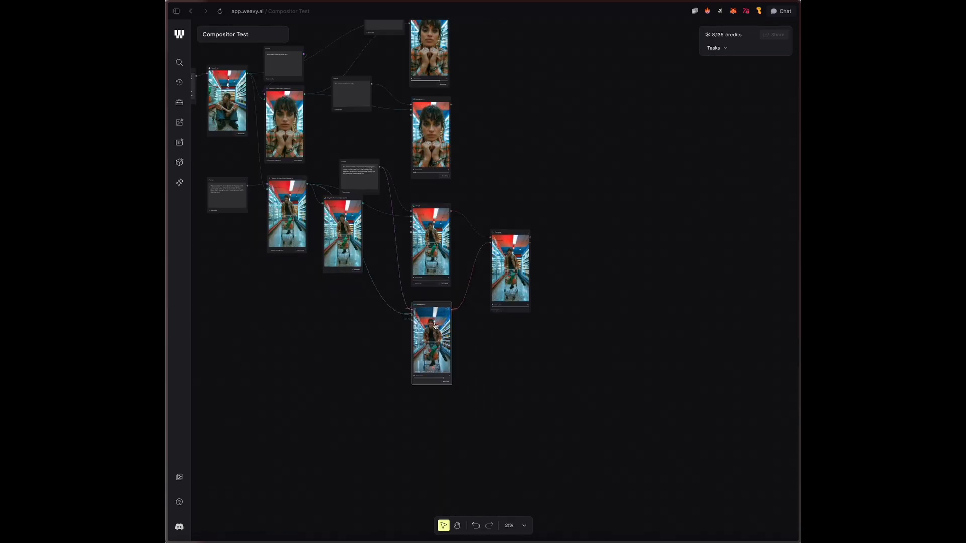
- Delete the Compare node connected to the two shopping cart videos
left_click_drag(592, 218, 505, 341)
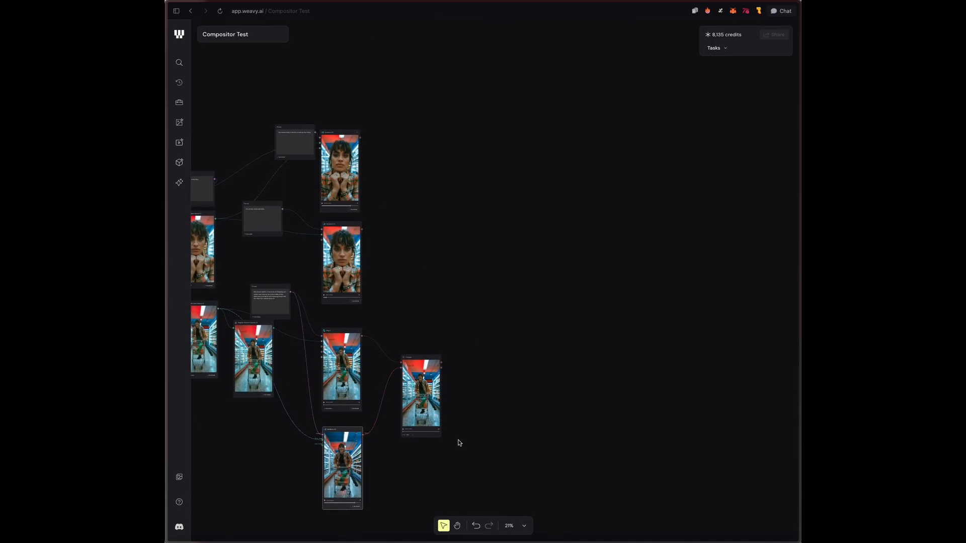
key("Delete")
left_click_drag(425, 303, 446, 335)
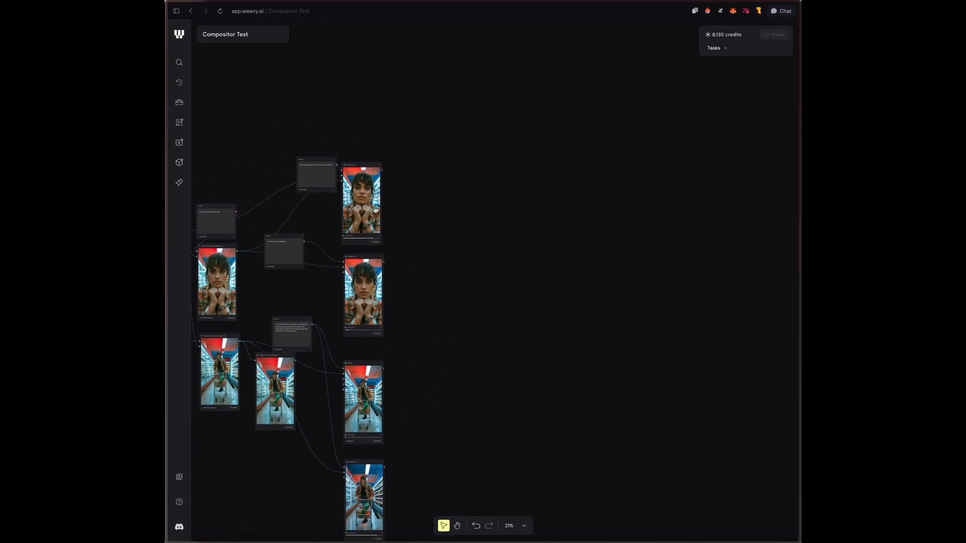
- Add a Compositor node in the empty canvas area beside the generated videos
right_click(492, 283)
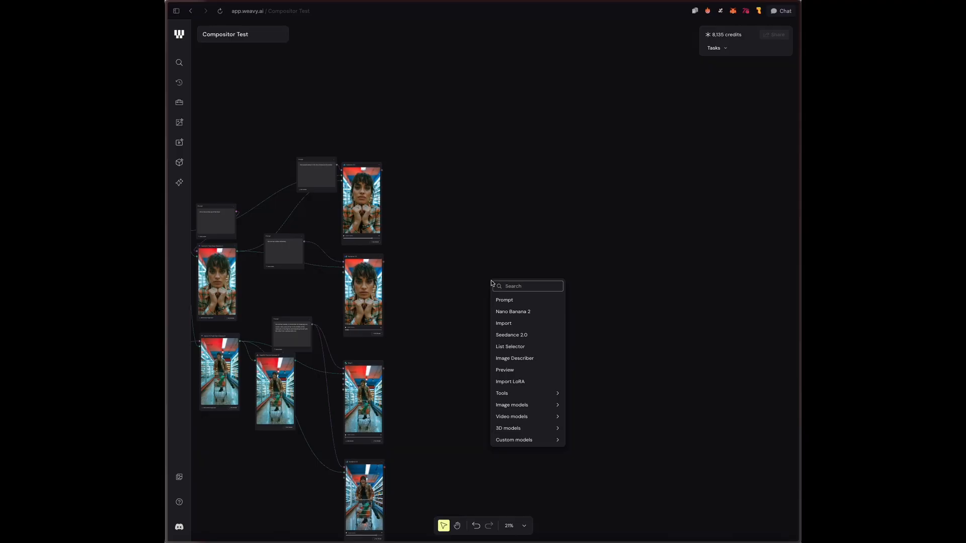
type("comp")
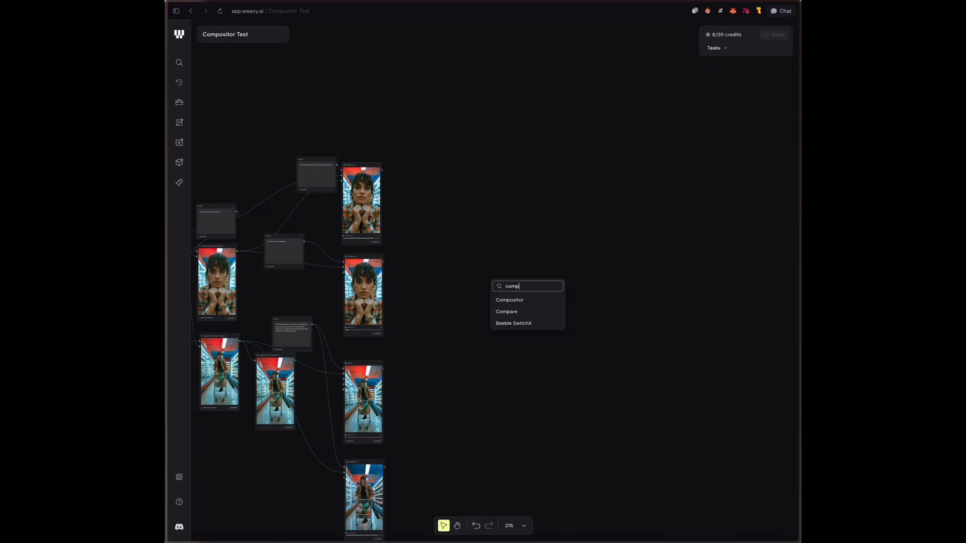
left_click(524, 301)
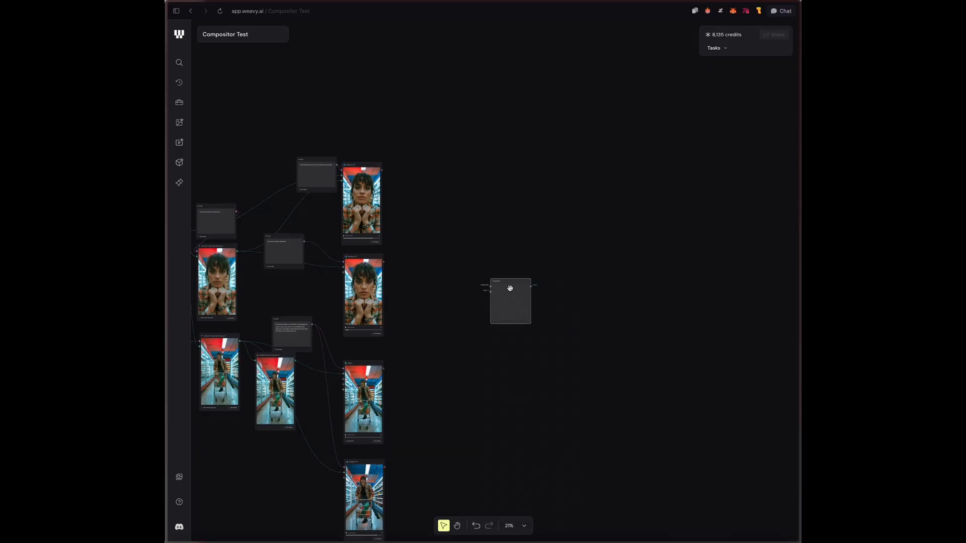
scroll(497, 270, "up", 3)
scroll(408, 247, "up", 3)
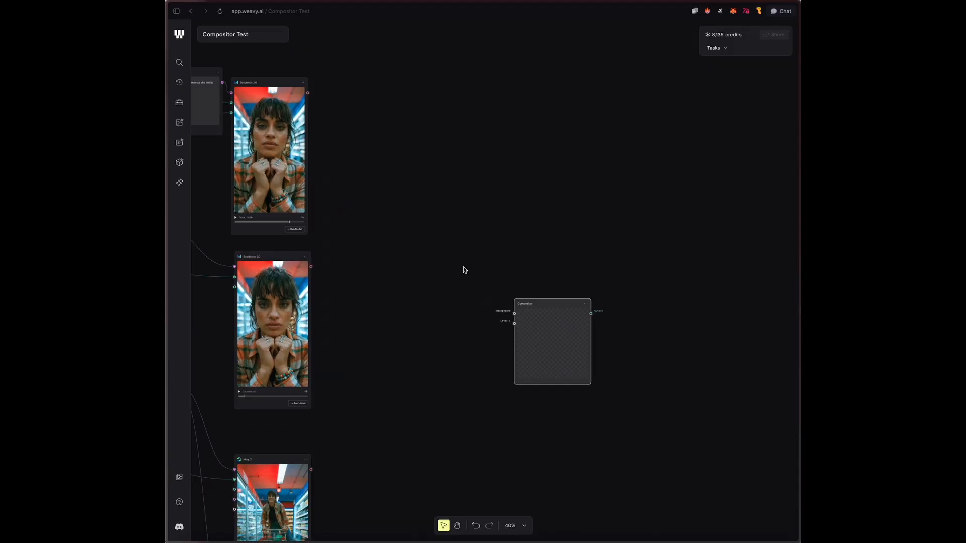
- Connect the dolly-in Seedance 2.0 result to the Compositor's Layer 1 and add inputs for Layer 2 and Layer 3
left_click(308, 110)
left_click_drag(308, 92, 514, 323)
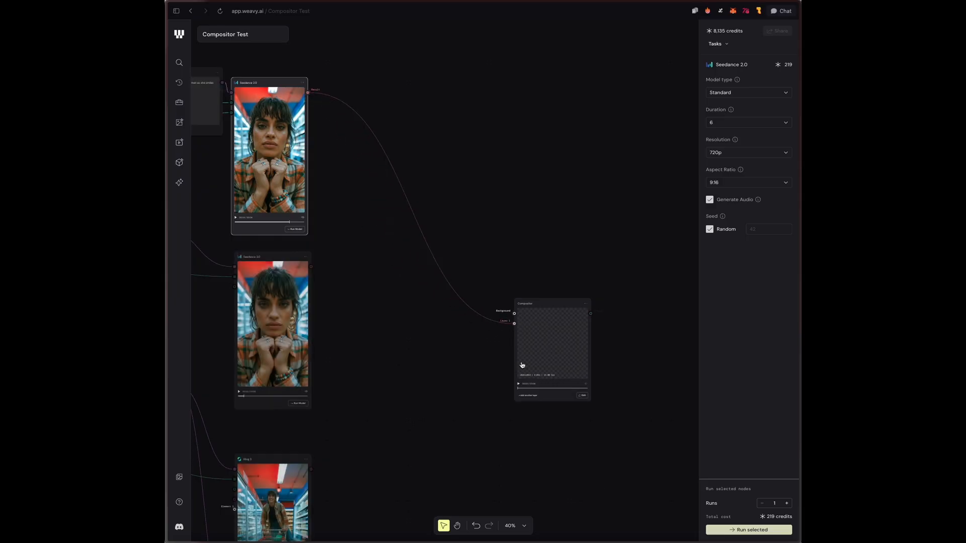
scroll(536, 404, "up", 5)
left_click(527, 395)
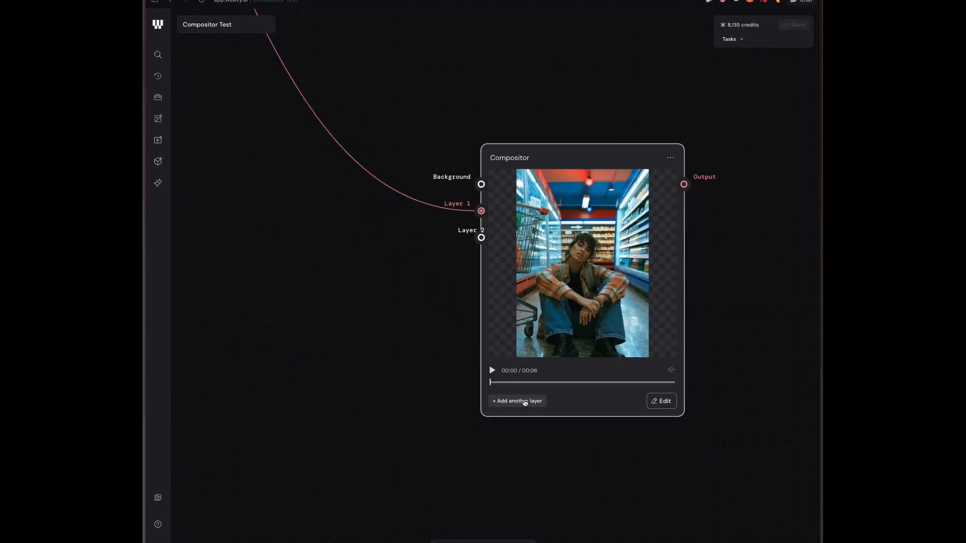
left_click(524, 406)
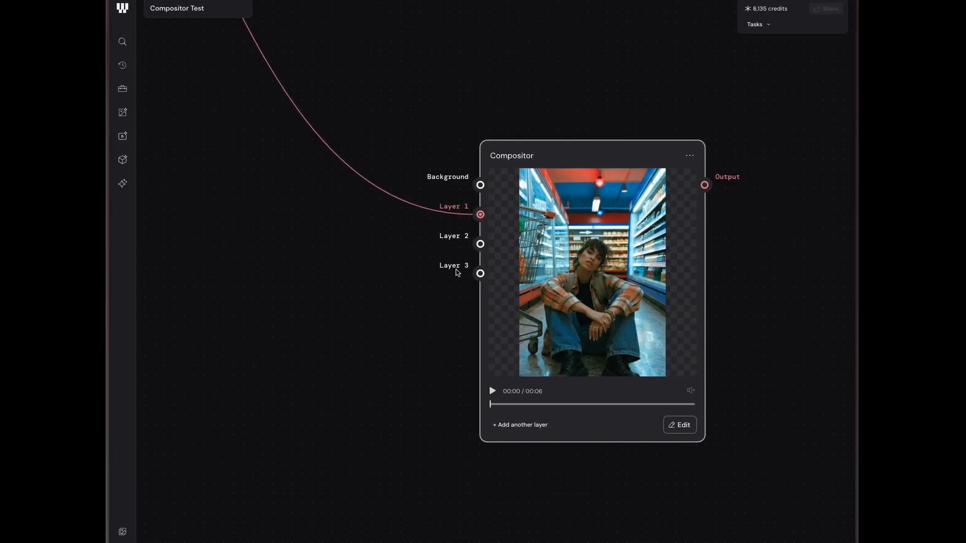
- Connect the smiling-woman Seedance 2.0 result to the Compositor's Layer 2 and the Kling 3 video to Layer 3
scroll(458, 272, "down", 10)
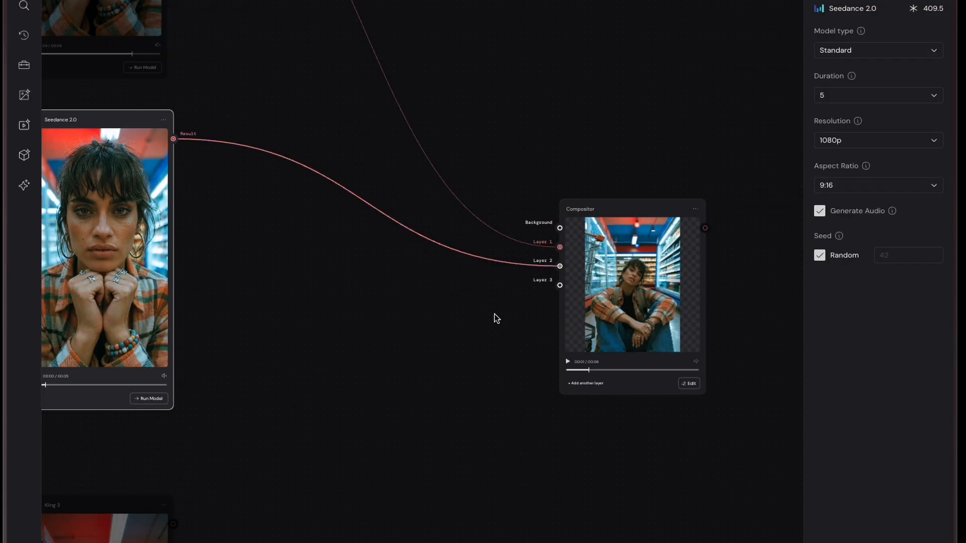
left_click_drag(173, 525, 548, 292)
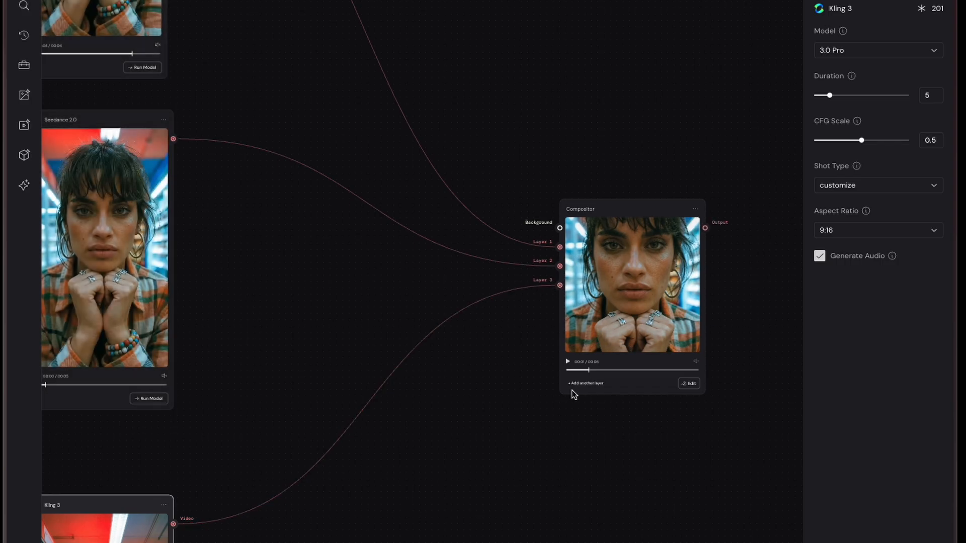
left_click(597, 386)
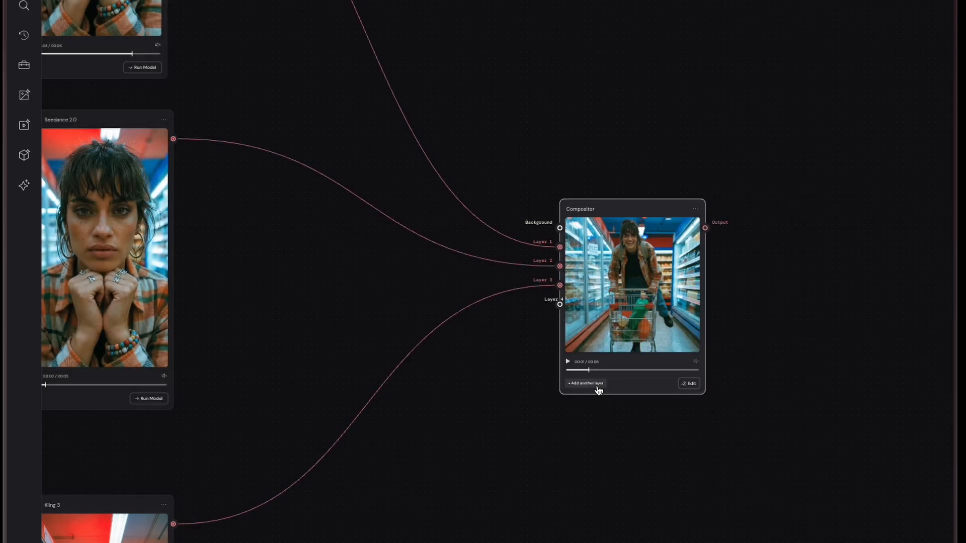
key("ctrl+z")
- Move the Compositor node closer to its source videos
left_click(604, 206)
left_click_drag(604, 207, 462, 185)
scroll(547, 369, "up", 5)
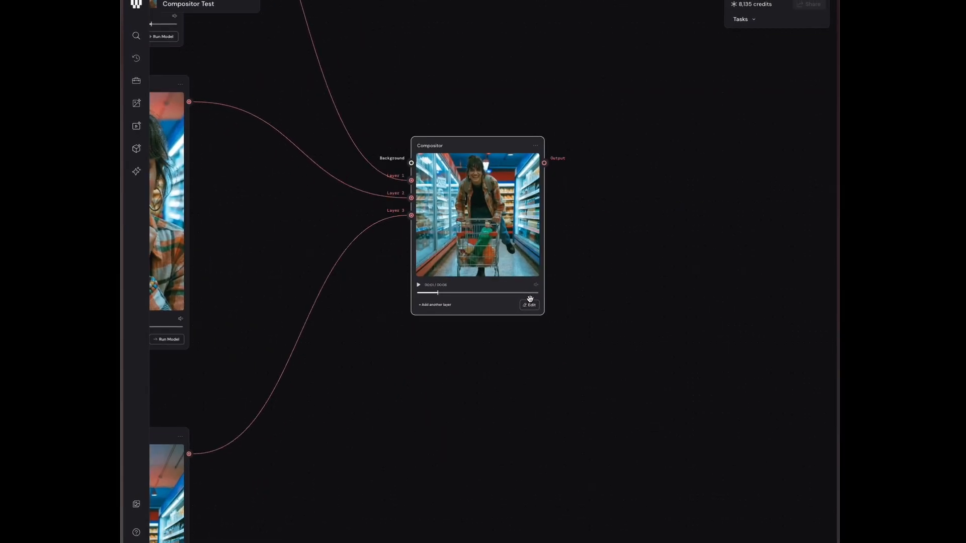
- Open the Compositor for editing and set the canvas dimensions to 1080 wide by 1920 high
left_click(529, 308)
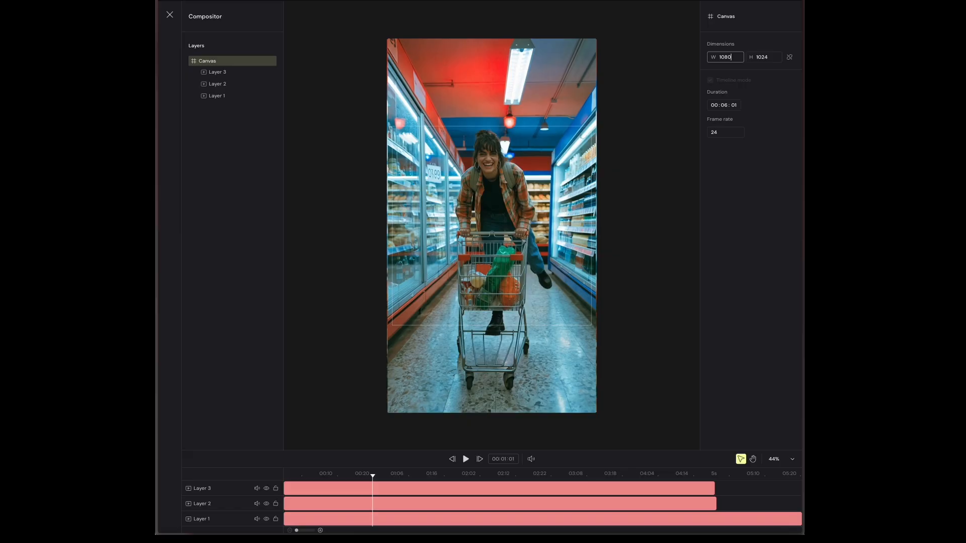
left_click(764, 60)
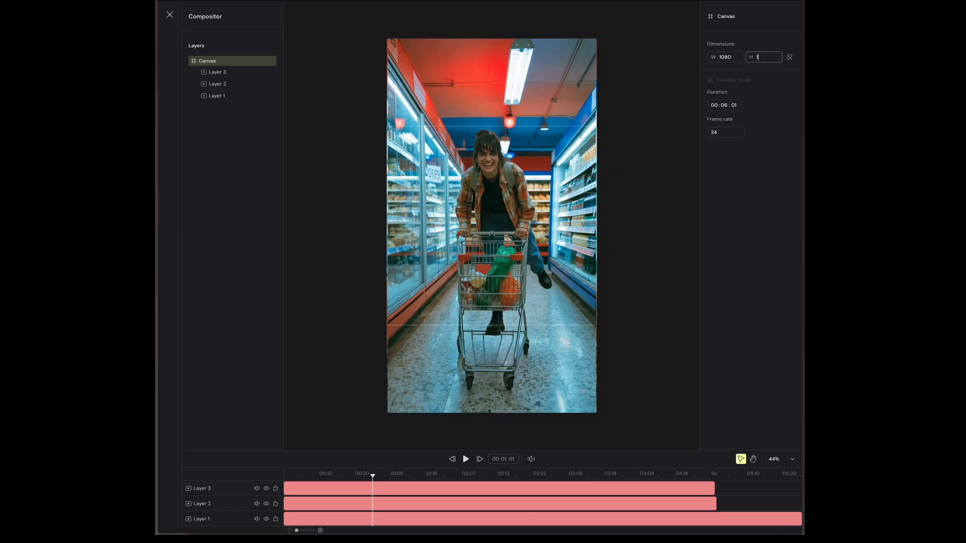
left_click(730, 205)
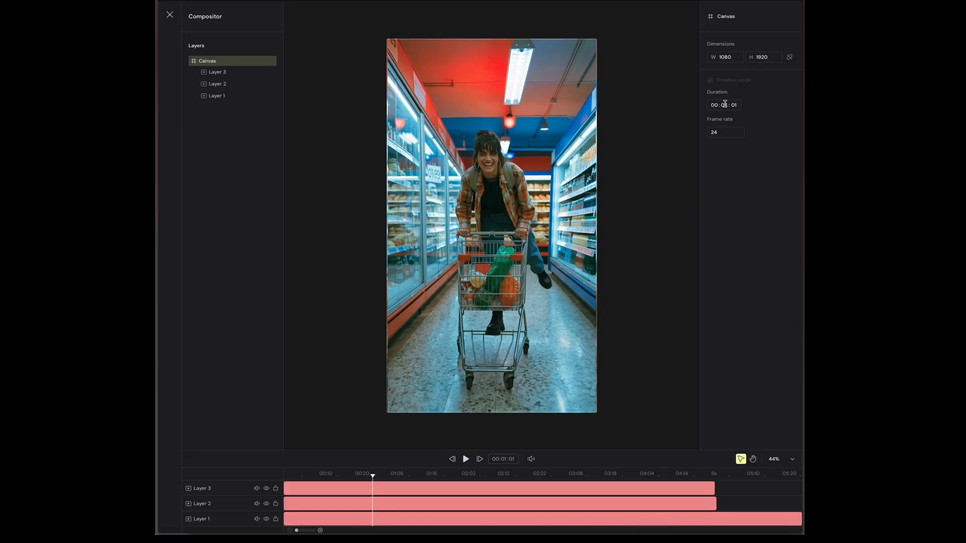
- Trim the start of Layer 3 to about 03:08 and the start of Layer 2 to about 02:00 on the timeline
left_click(483, 504)
left_click(483, 518)
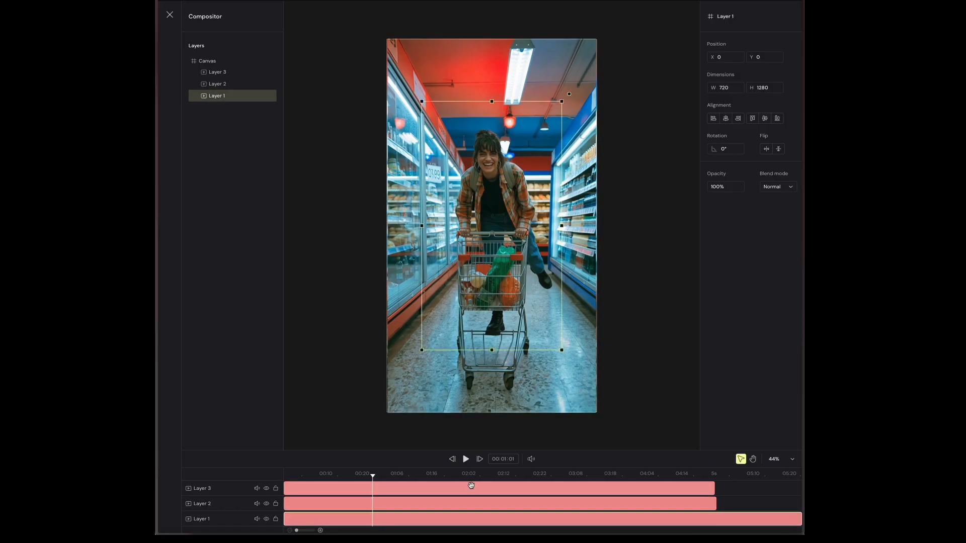
left_click(471, 485)
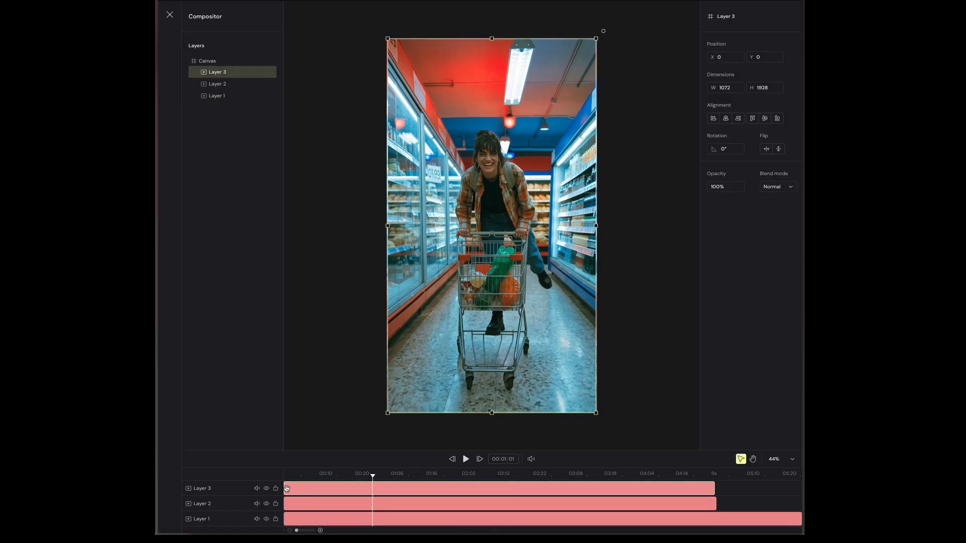
left_click_drag(285, 488, 579, 488)
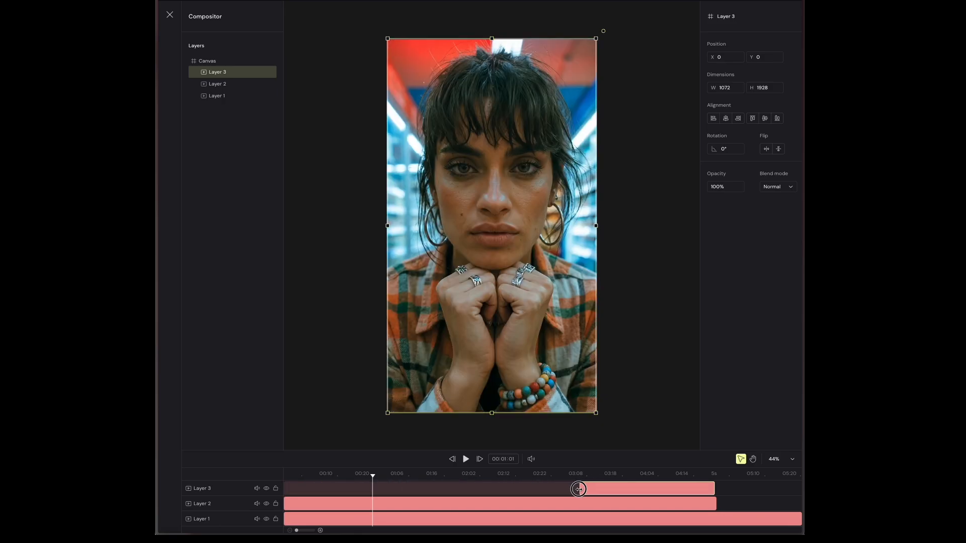
left_click(378, 505)
left_click_drag(284, 504, 455, 504)
- Enlarge Layer 1 to about 1077 by 1914 so it fills the canvas, and play the composition from the start
left_click_drag(372, 475, 283, 471)
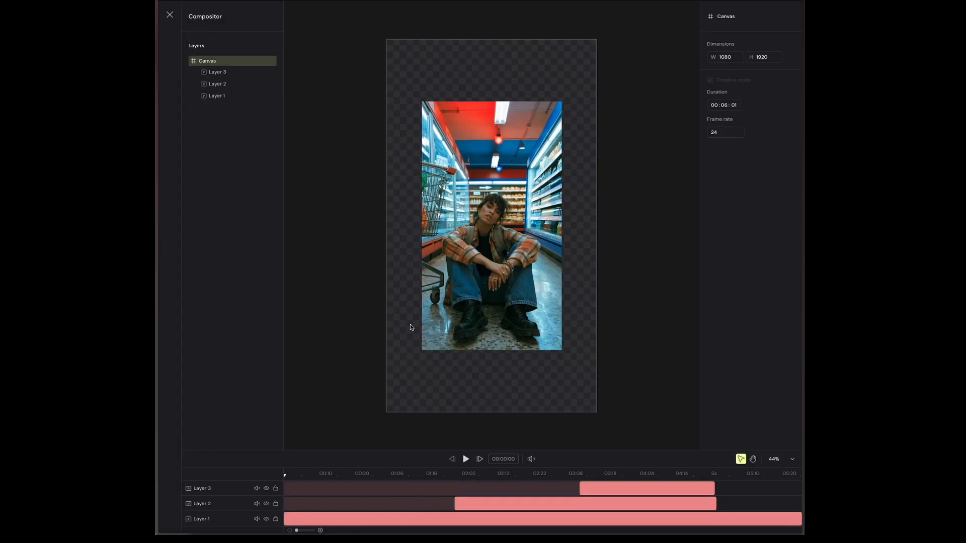
left_click(499, 270)
left_click_drag(421, 352, 387, 413)
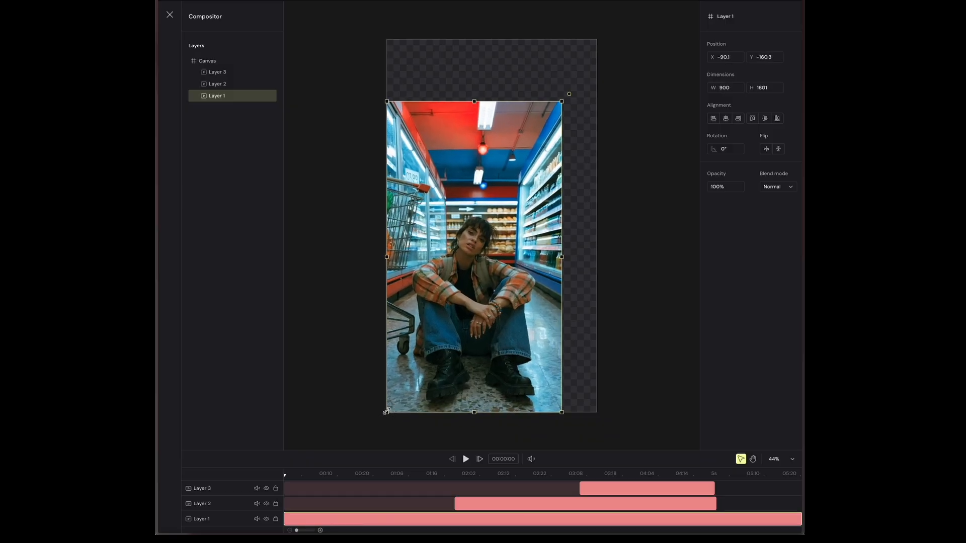
left_click_drag(562, 102, 597, 41)
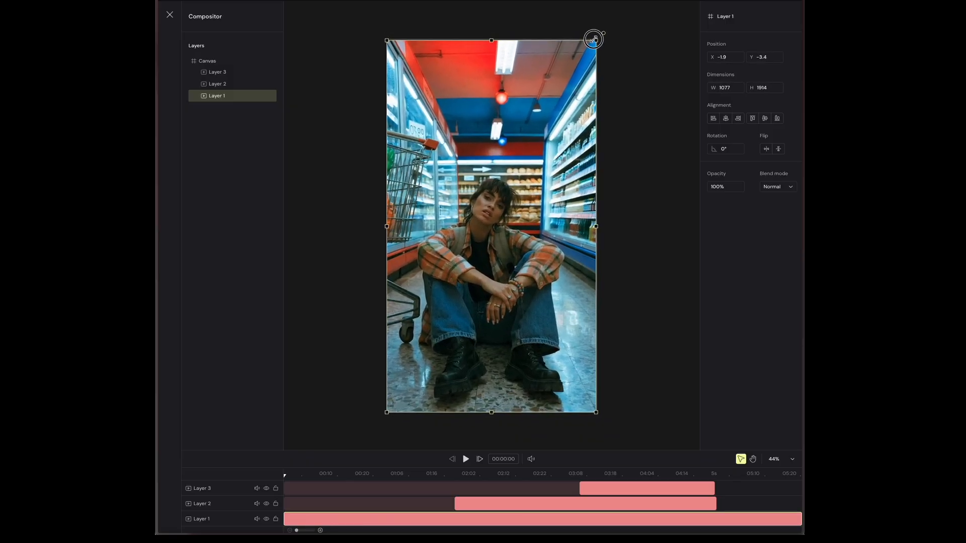
left_click(465, 459)
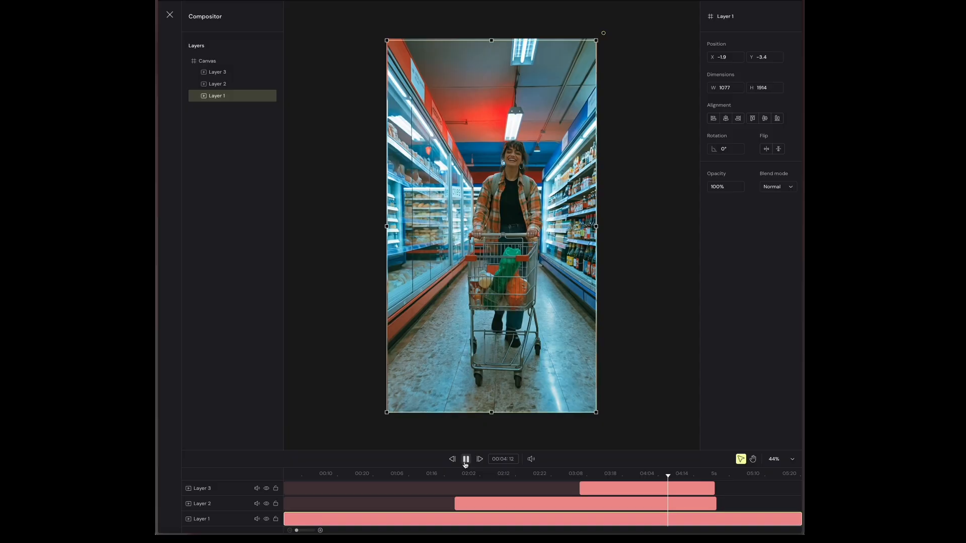
left_click(466, 459)
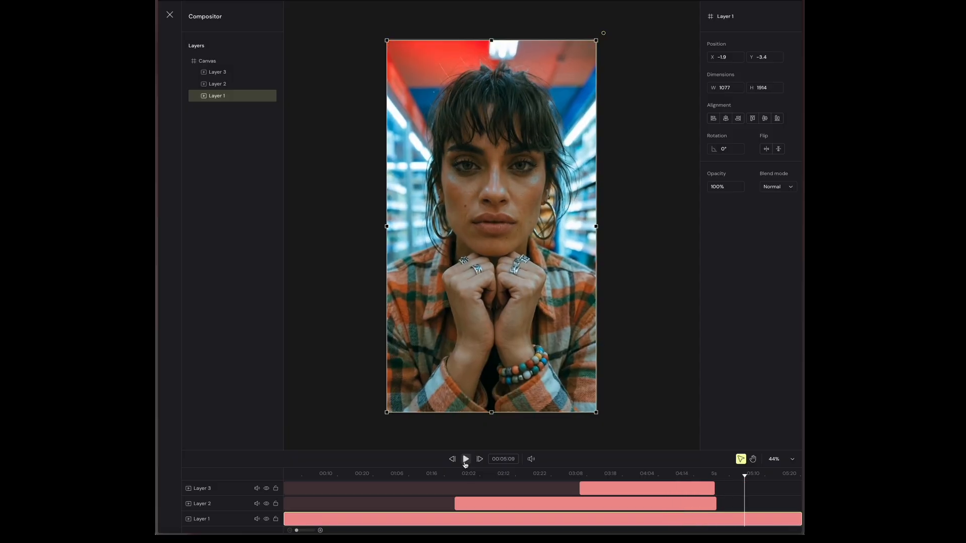
- Set the canvas duration to 00:10:00
left_click(713, 487)
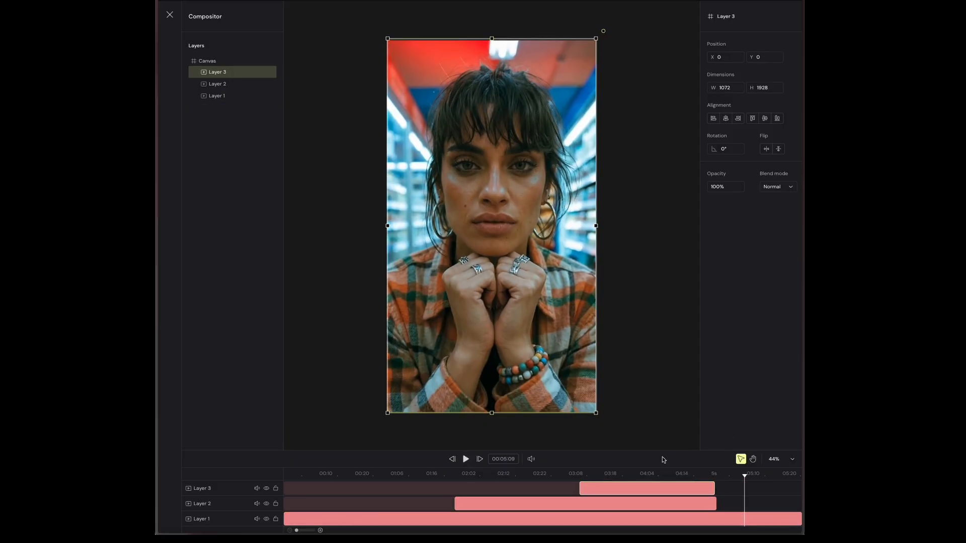
left_click(697, 243)
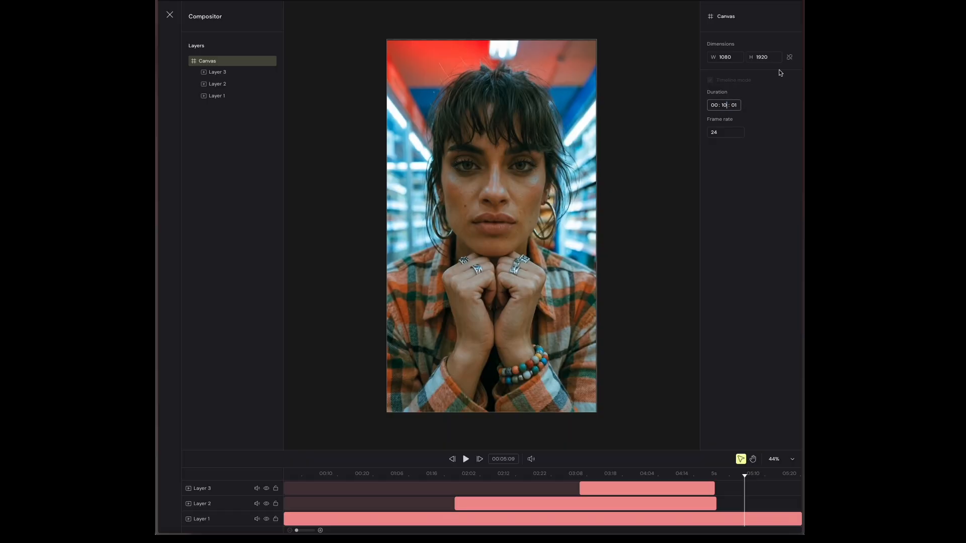
left_click(653, 430)
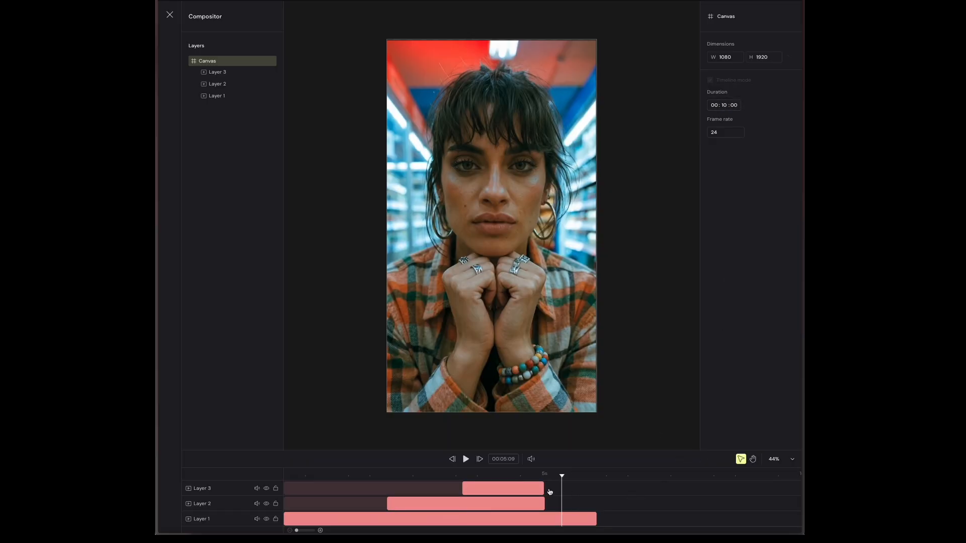
- Shift Layer 3 so its visible part starts at 5 seconds, and trim the end of Layer 1 to 5 seconds
left_click(543, 487)
left_click_drag(503, 490, 544, 488)
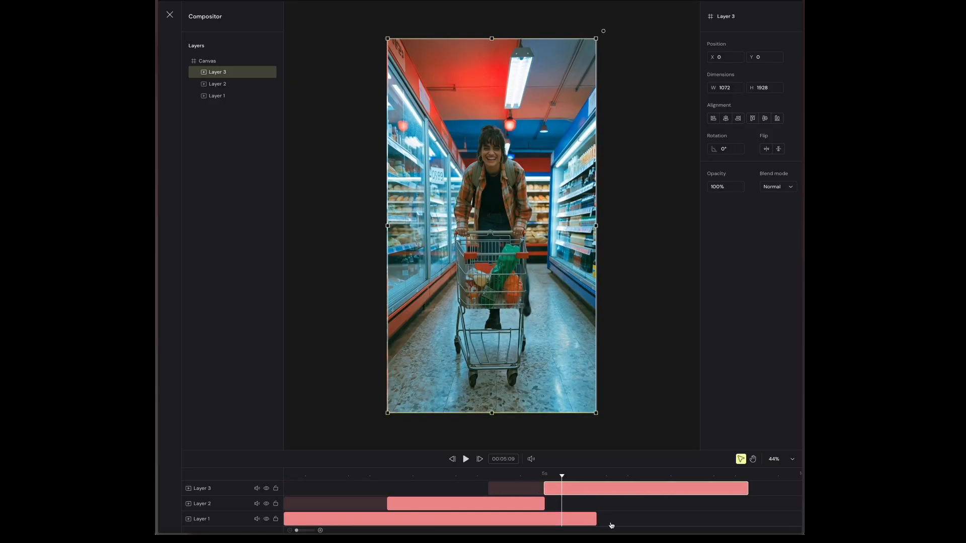
left_click_drag(600, 522, 543, 519)
- Play the rearranged composition from the beginning of the timeline
left_click_drag(562, 476, 243, 472)
key("space")
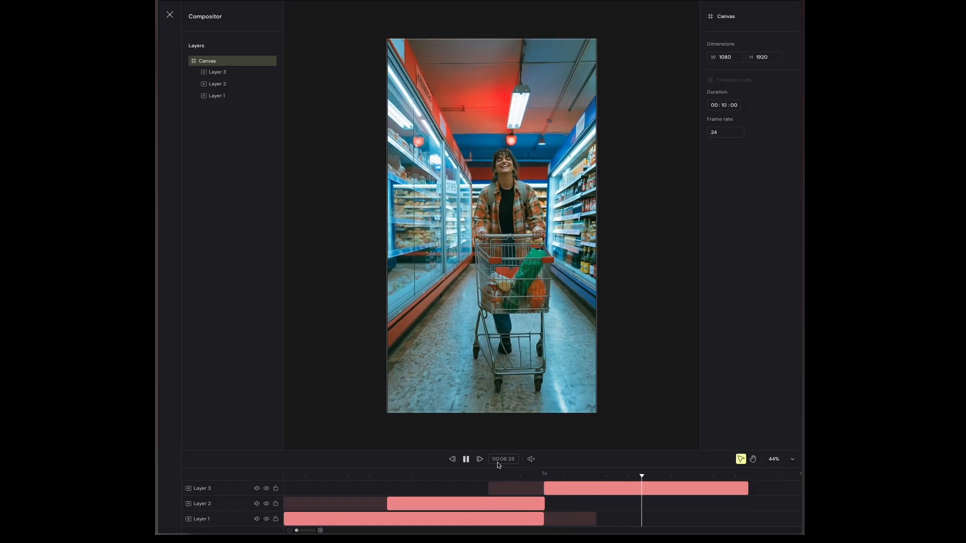
- Shift and trim Layer 3 so it runs from 5 to about 6.8 seconds, and play the transition from about 4 seconds
key("space")
left_click(745, 487)
left_click_drag(745, 488, 542, 488)
left_click(504, 474)
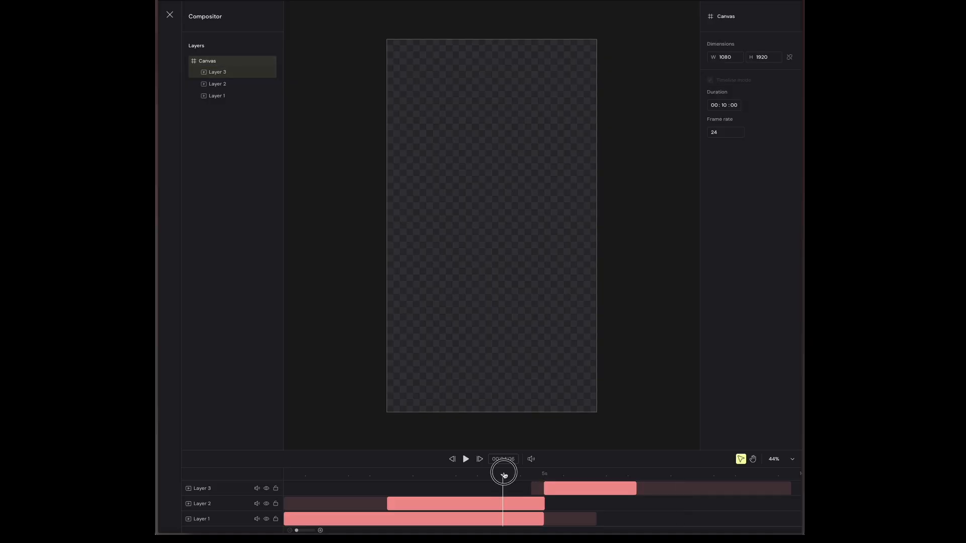
key("space")
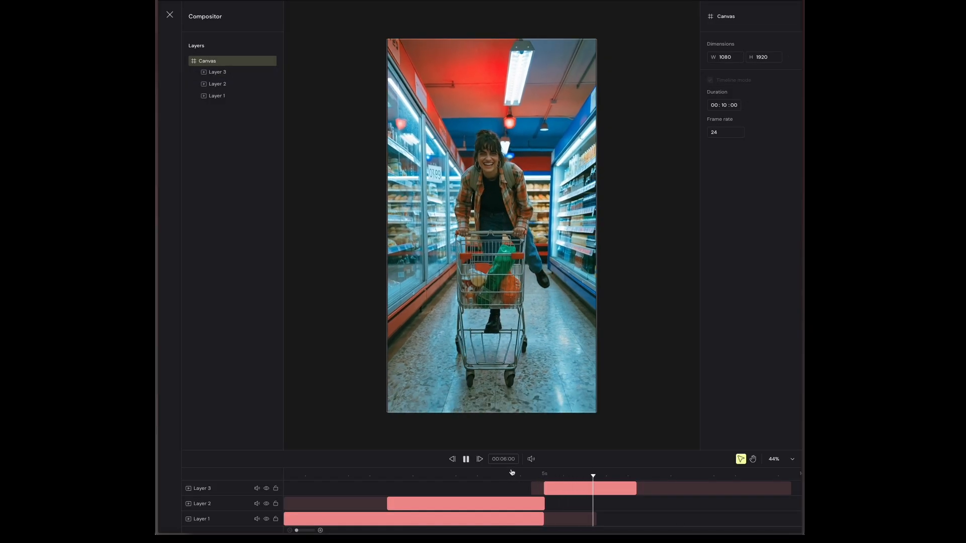
key("space")
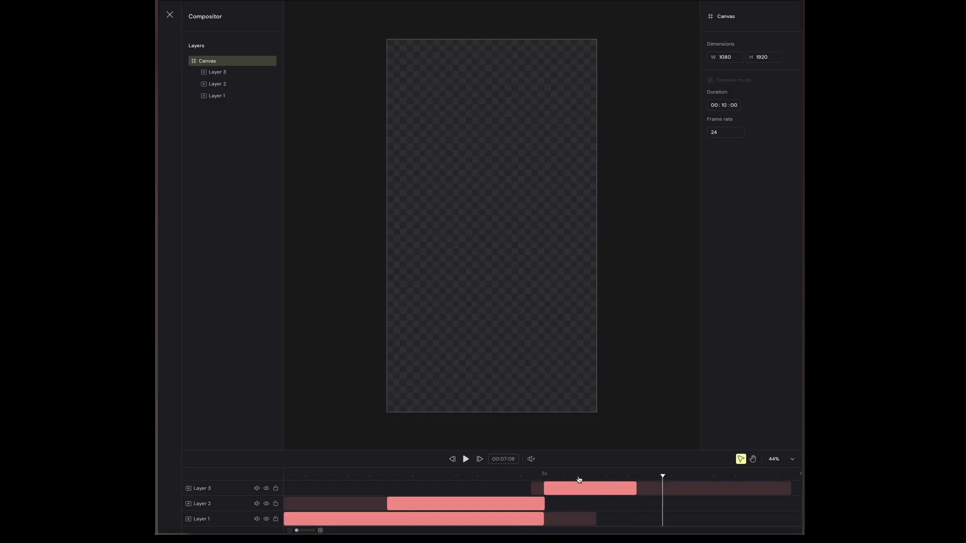
- Adjust the end of Layer 3 on the timeline and return to the node workflow
left_click(635, 486)
left_click_drag(624, 489, 616, 476)
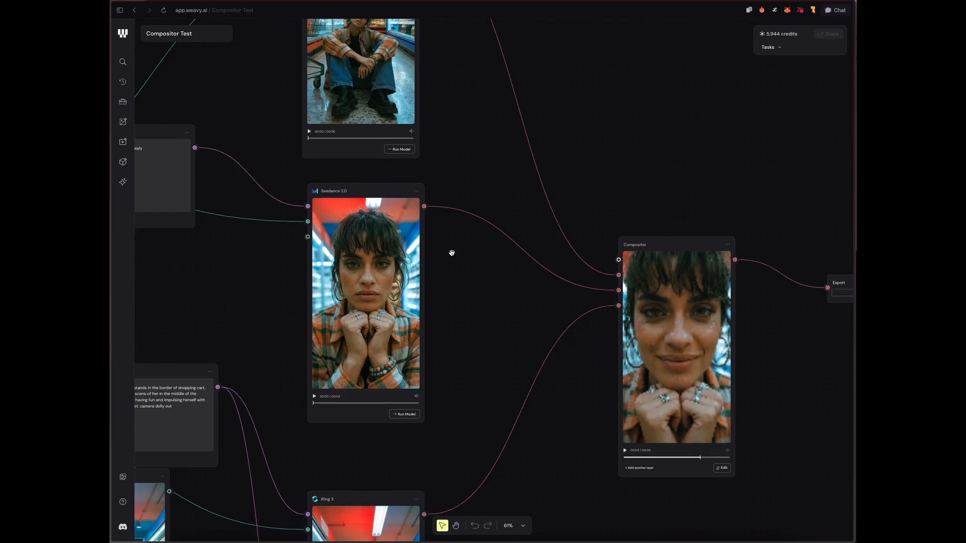
- Preview the composited video in the Compositor node and export it through the connected Export node
scroll(647, 158, "right", 5)
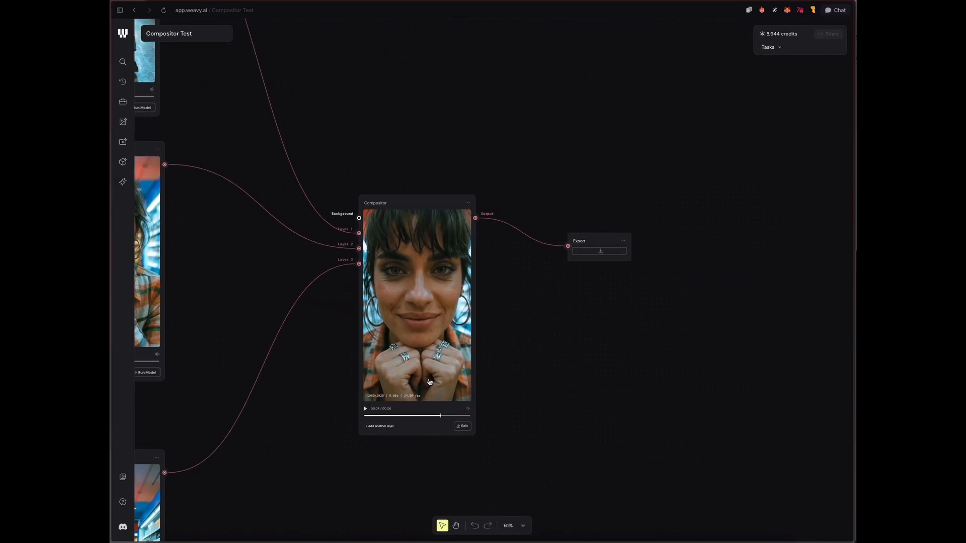
left_click(366, 409)
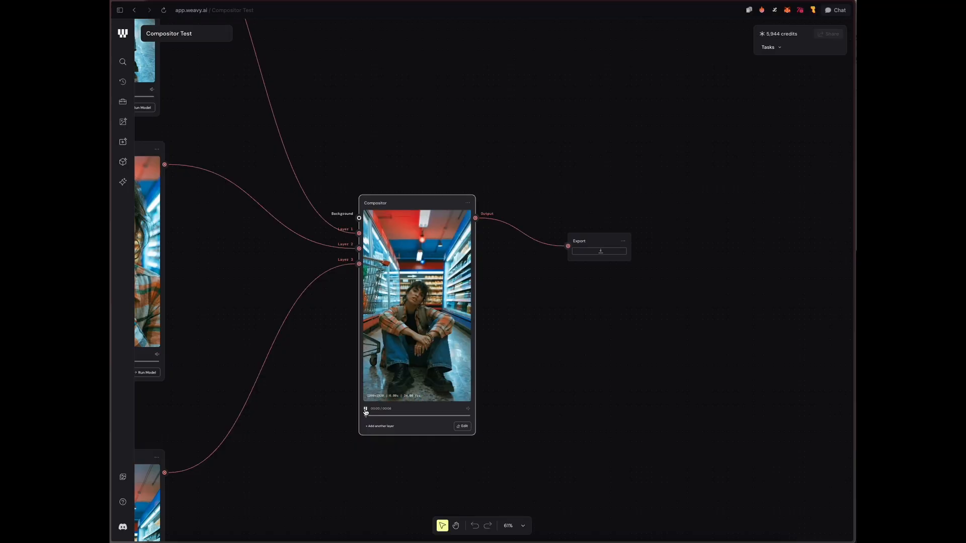
left_click(365, 409)
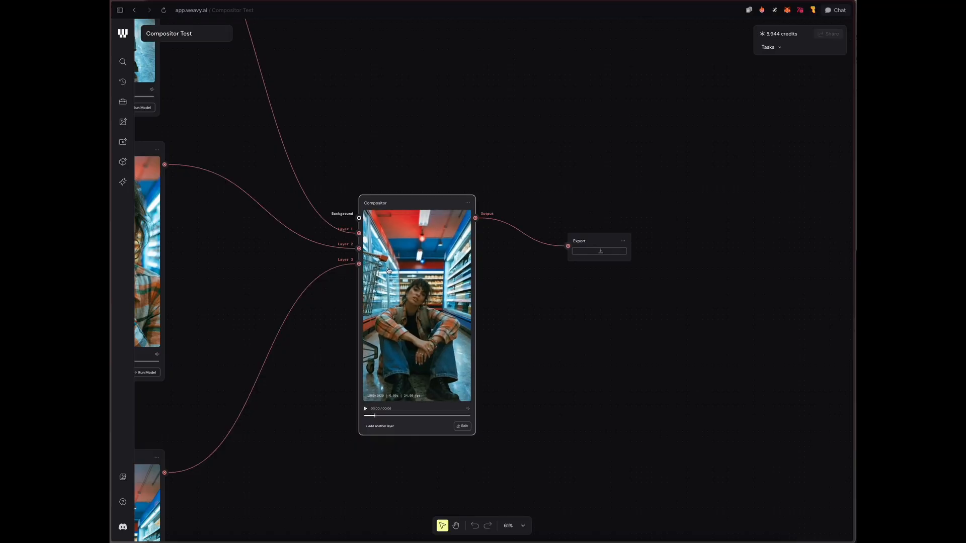
left_click(607, 254)
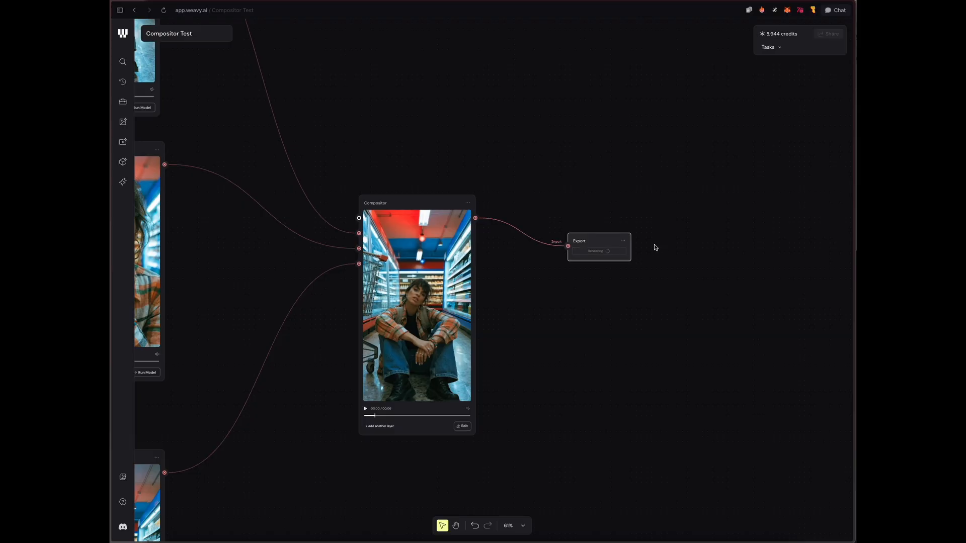